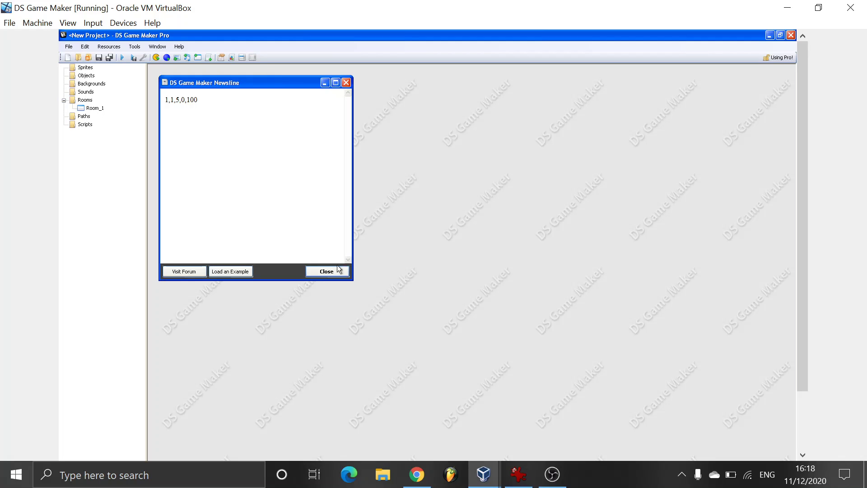
Dismiss the Newsline and rename Room_1 to TapToStartMenu
click(324, 272)
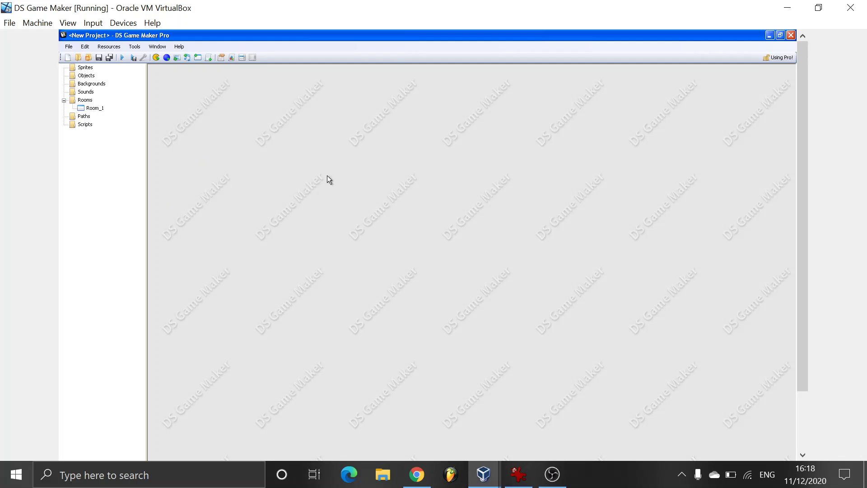
double_click(95, 108)
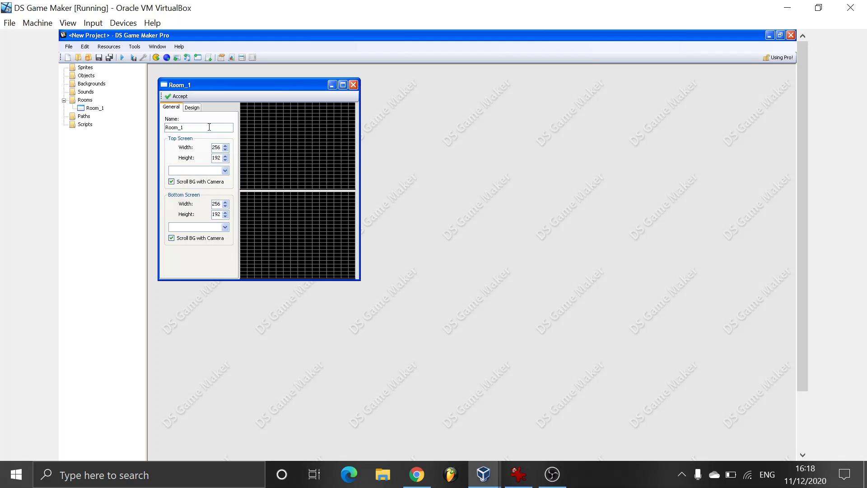
key(BackSpace)
key(BackSpace)
key(BackSpace)
key(BackSpace)
key(BackSpace)
text(St)
key(BackSpace)
key(BackSpace)
text(TapToStartMe)
Accept the TapToStartMenu room, then add a background named TopOfScreen
click(180, 97)
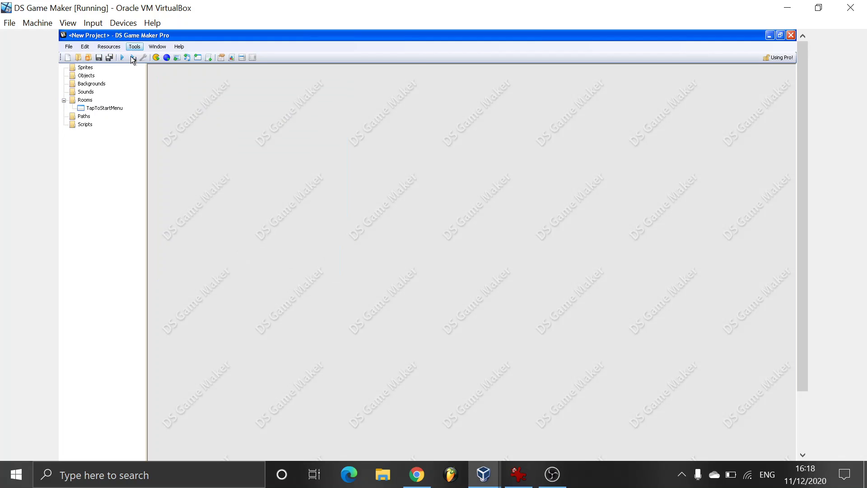
click(175, 58)
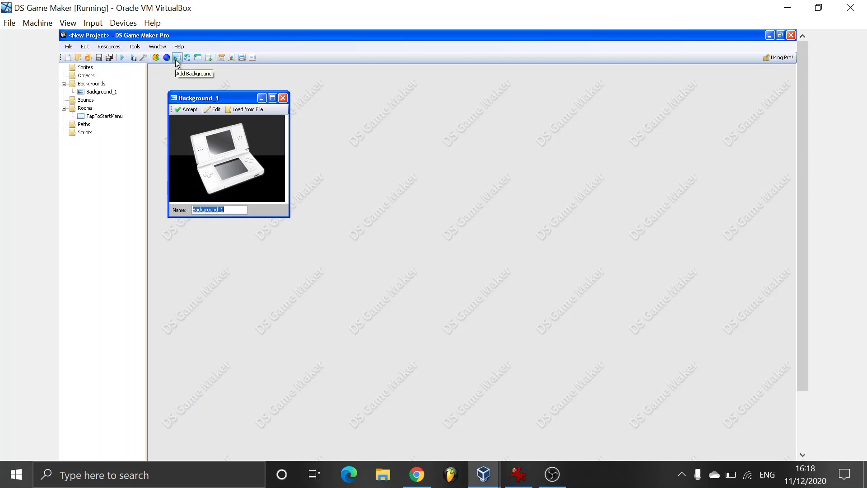
click(192, 111)
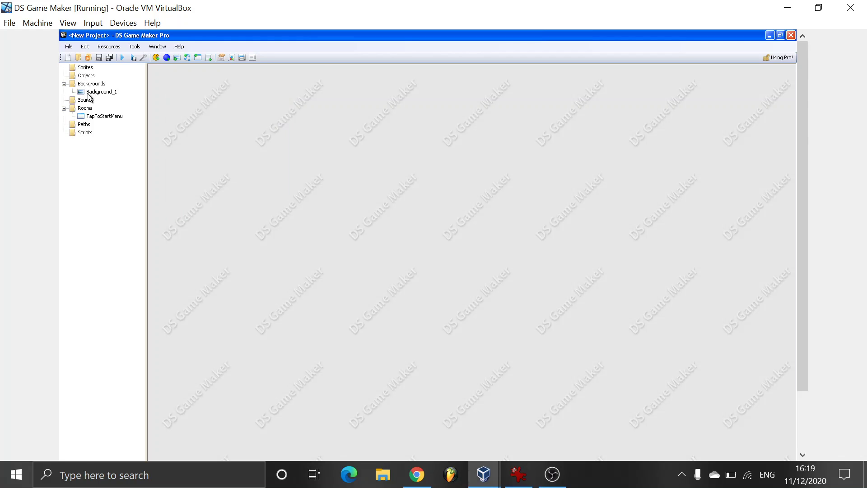
double_click(88, 93)
key(BackSpace)
text(T)
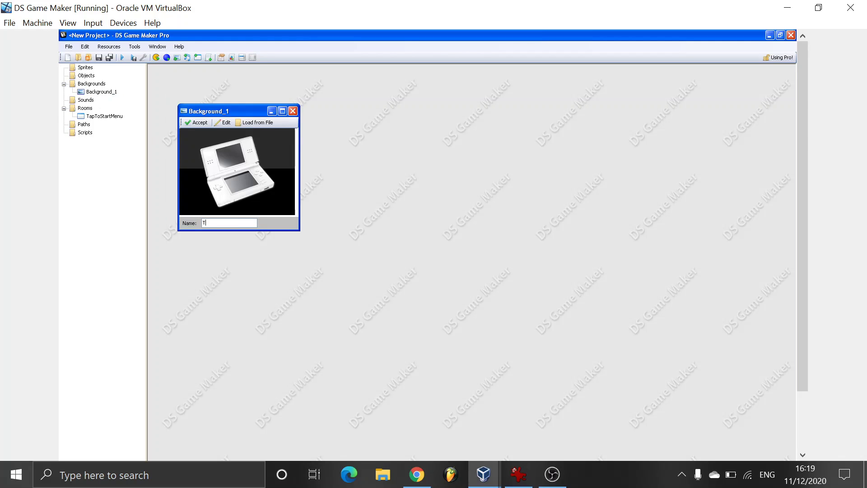
text(opOfScreen)
click(197, 123)
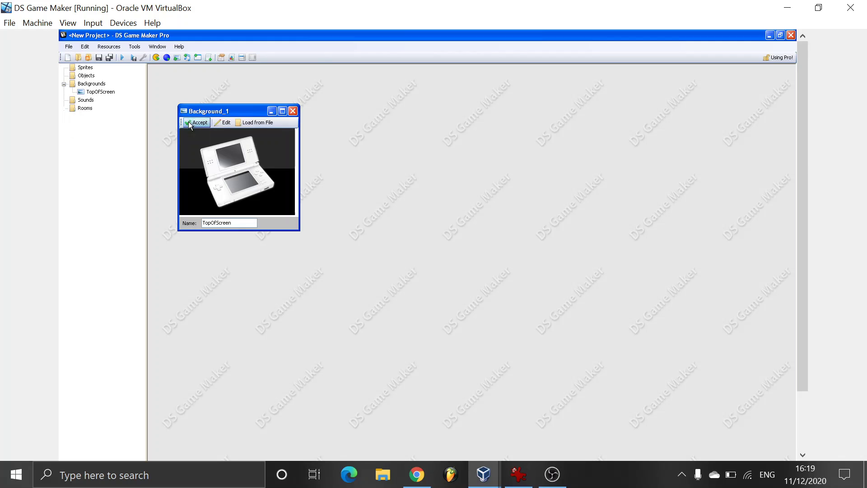
Add a second background and browse the network drive to the Big Floppa Game folder
click(176, 57)
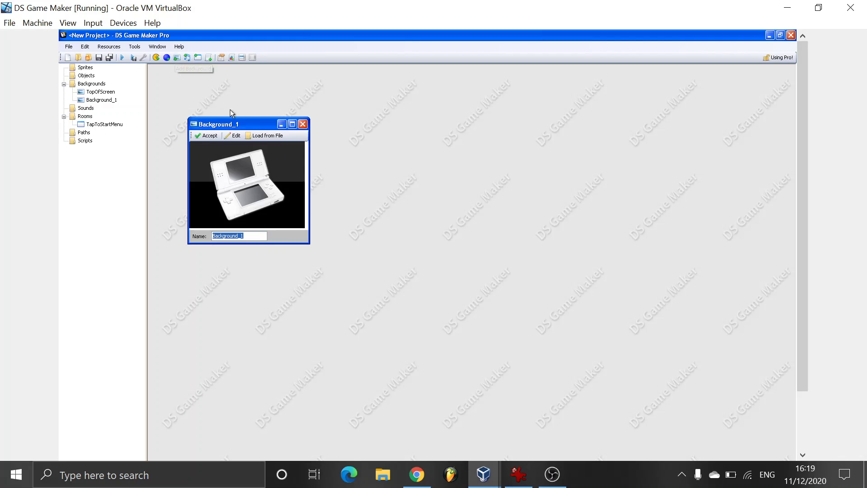
click(264, 135)
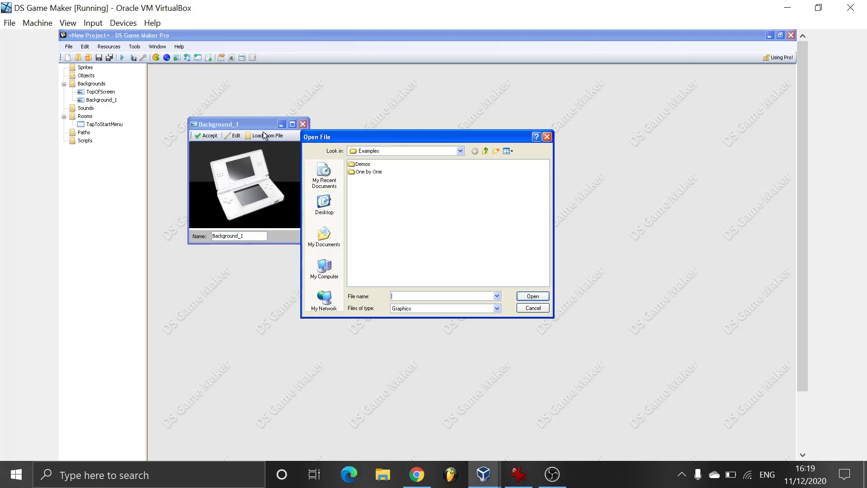
click(324, 310)
double_click(396, 171)
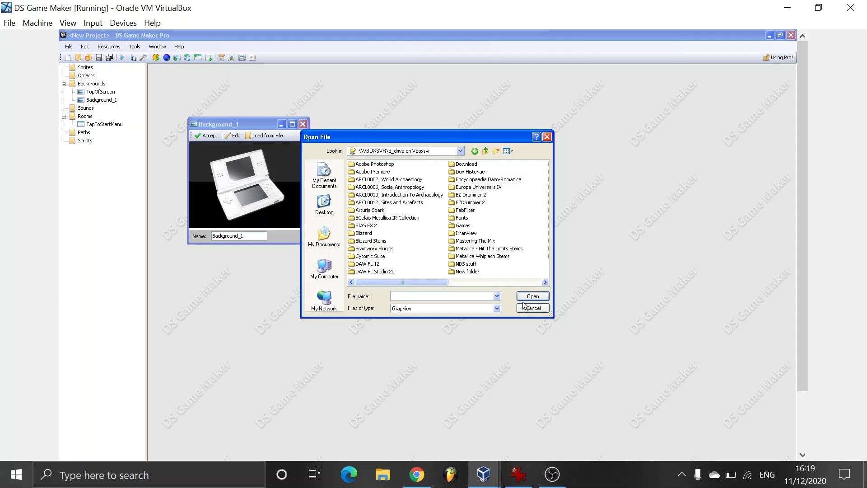
double_click(470, 270)
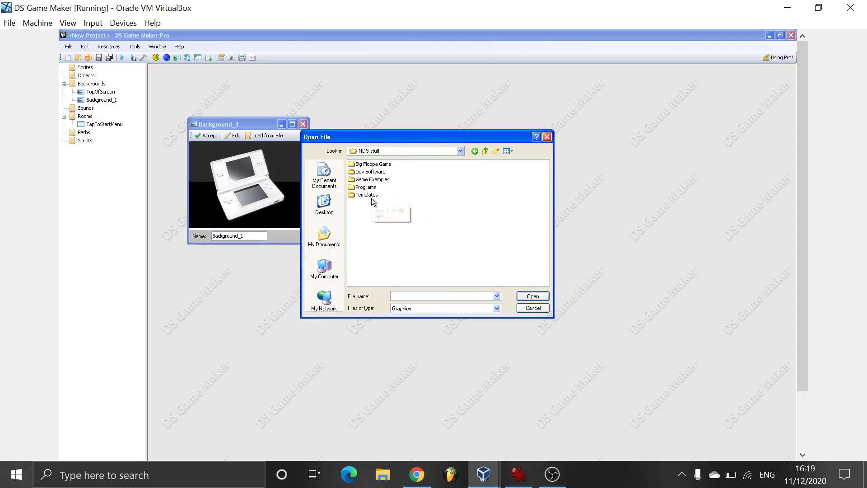
double_click(375, 165)
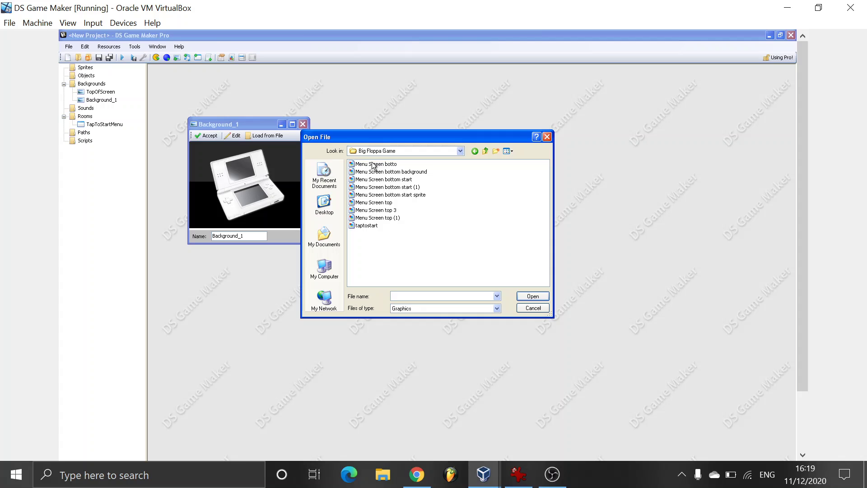
Load the Tap To Start image in thumbnail view and name the background BottomTouchScreen
click(508, 152)
click(518, 161)
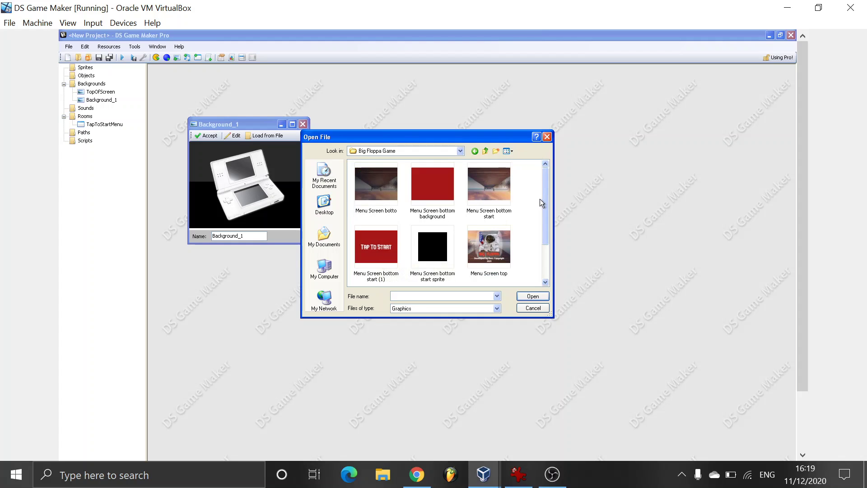
drag(545, 201, 549, 277)
double_click(375, 191)
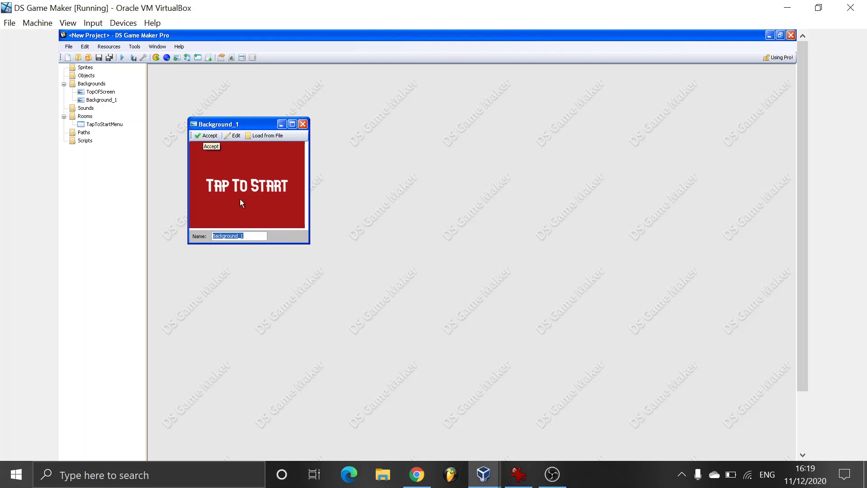
text(Bo)
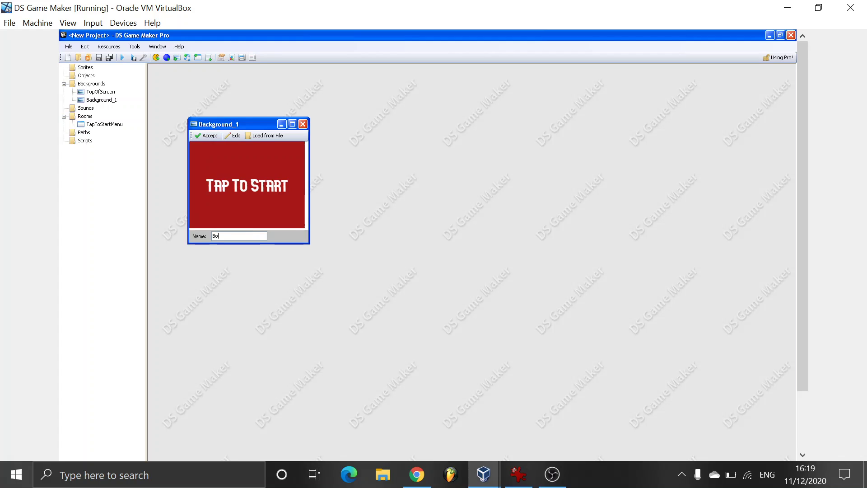
text(ttomTouchScreen)
Accept BottomTouchScreen, then set TapToStartMenu's screens to TopOfScreen (top) and BottomTouchScreen (bottom)
click(211, 136)
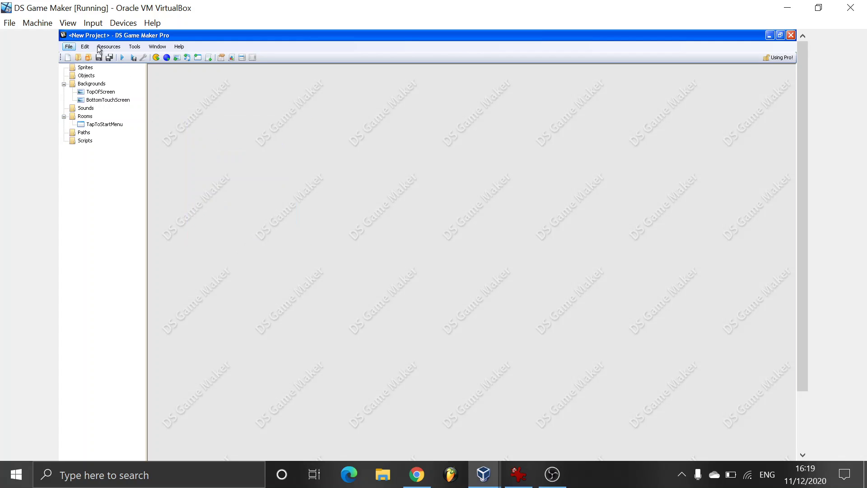
double_click(107, 124)
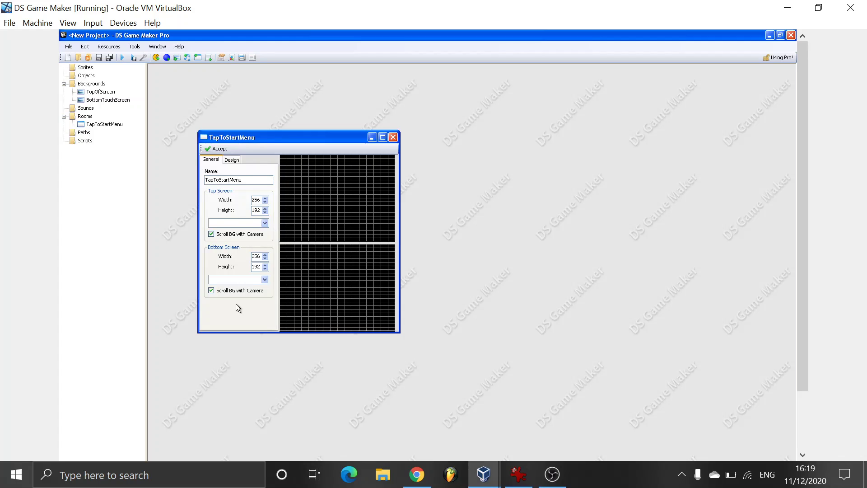
click(265, 223)
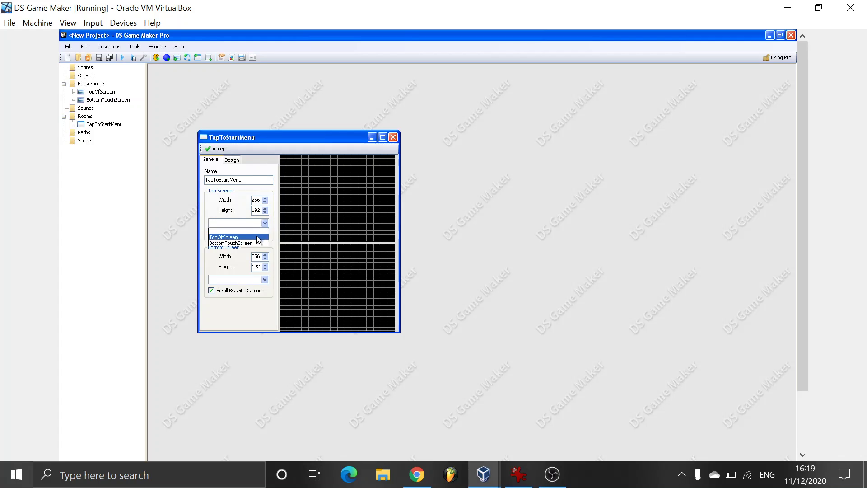
click(258, 237)
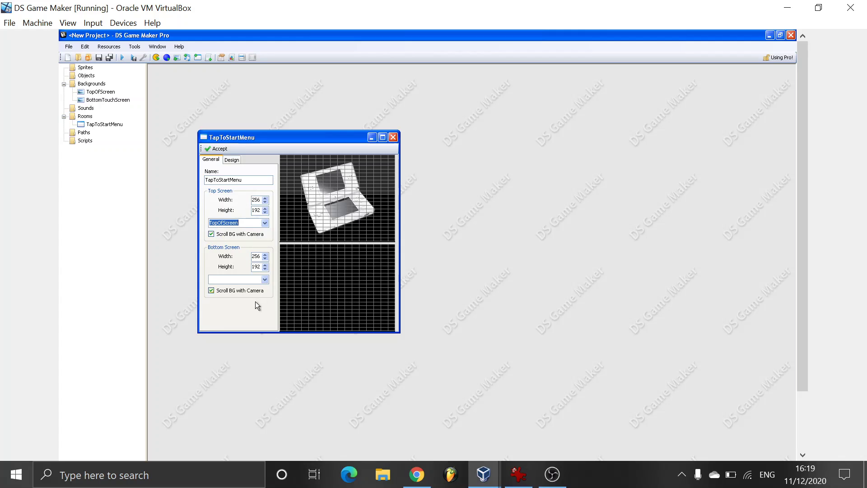
click(264, 279)
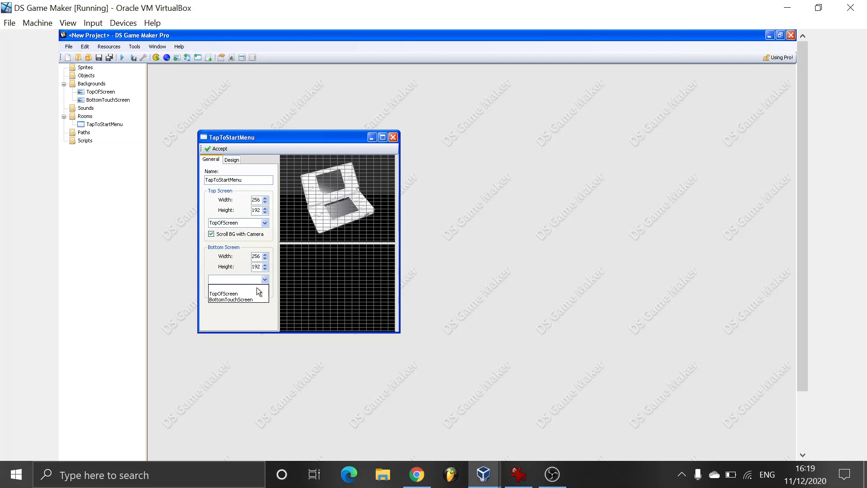
click(250, 300)
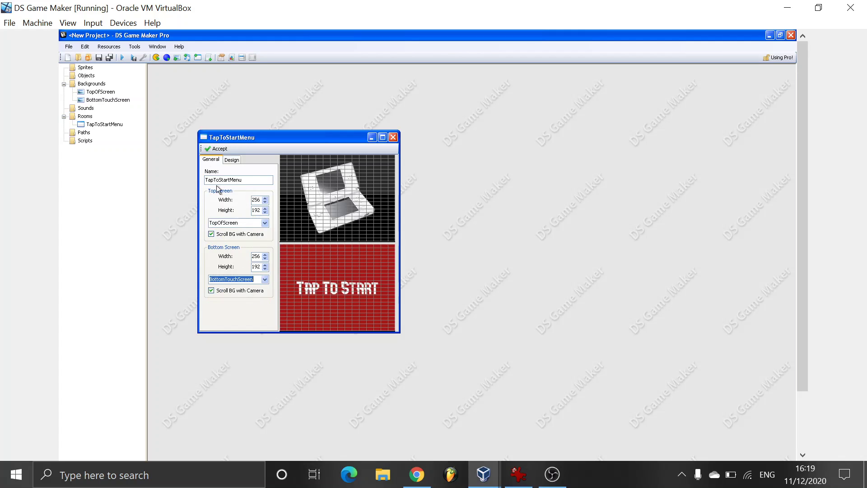
click(217, 149)
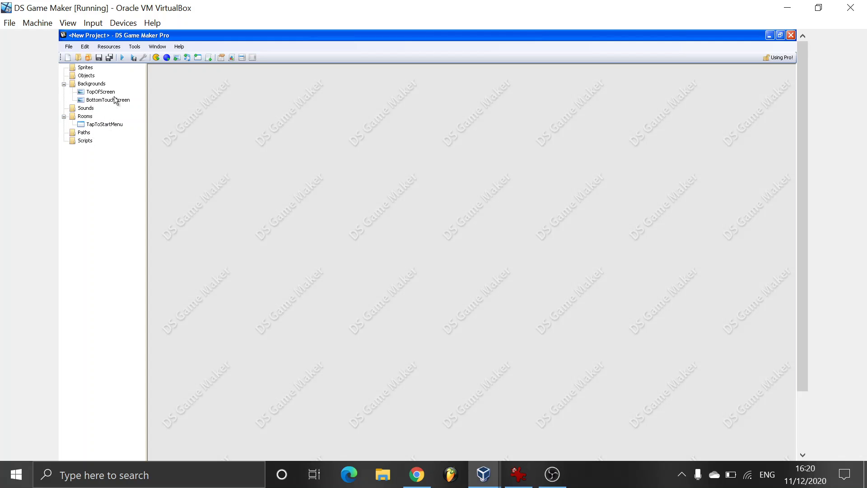
Add a new room and name it MainMenu
click(198, 58)
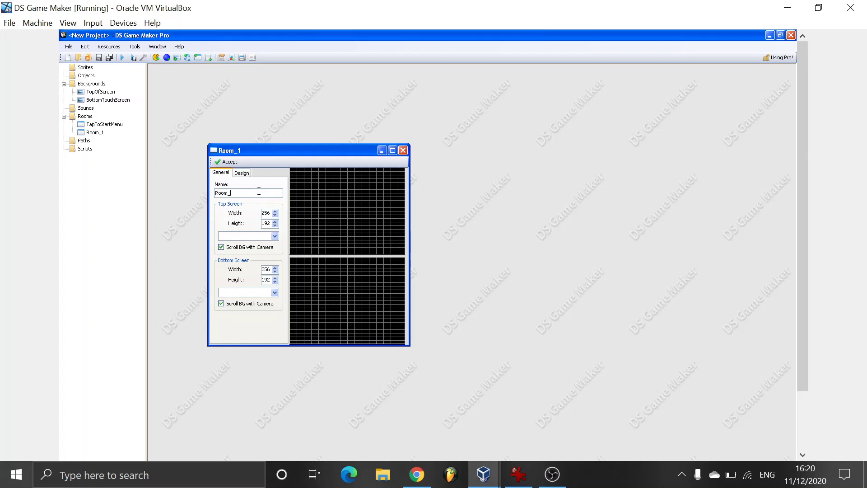
key(BackSpace)
key(BackSpace)
key(BackSpace)
key(BackSpace)
key(BackSpace)
text(Maa)
key(BackSpace)
text(inMenu)
Use TopOfScreen as both top and bottom screen backgrounds for MainMenu and accept
click(275, 235)
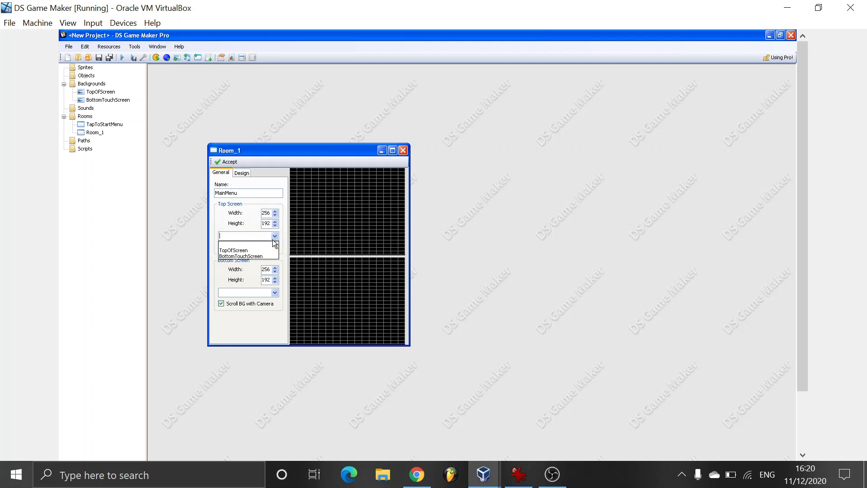
click(259, 251)
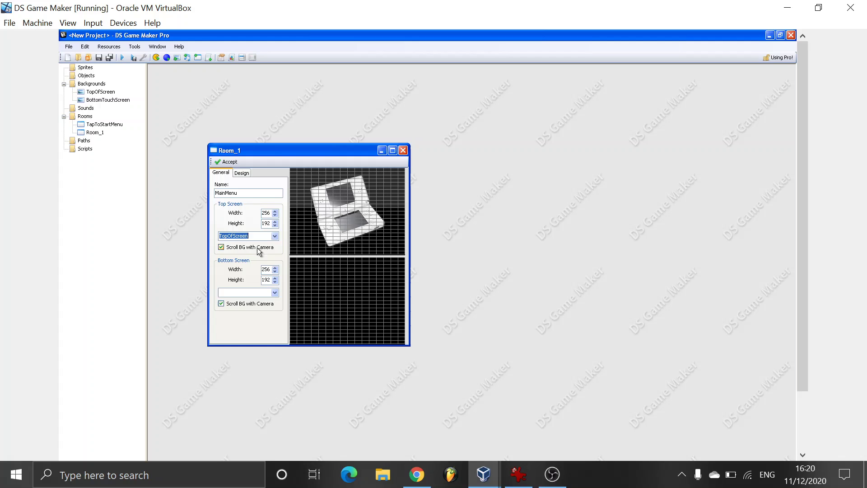
click(275, 292)
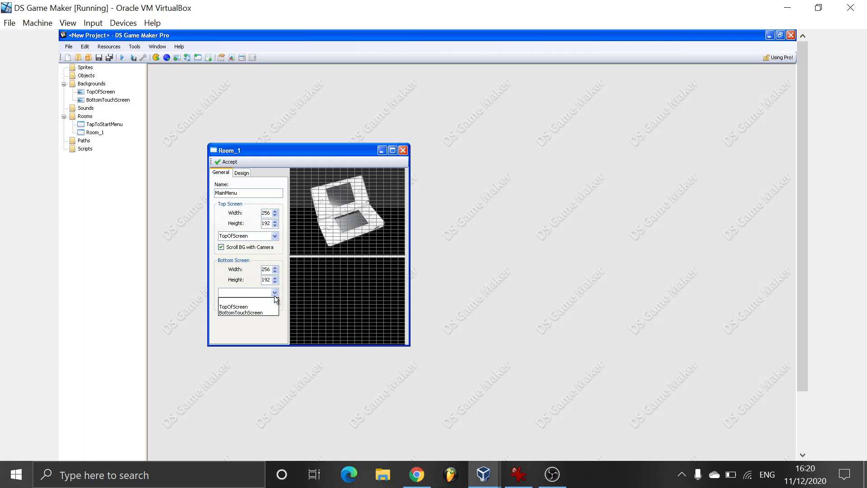
click(275, 293)
click(275, 294)
click(266, 307)
click(231, 162)
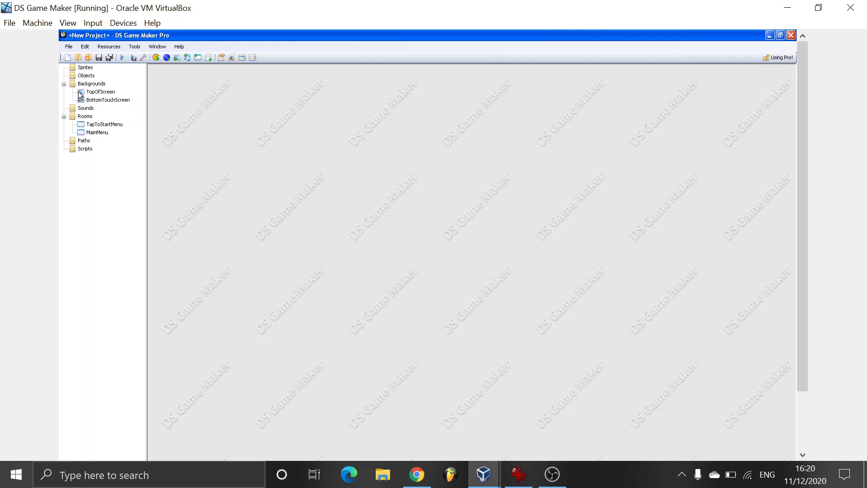
Add an object named TapToStart with a Step event
click(158, 60)
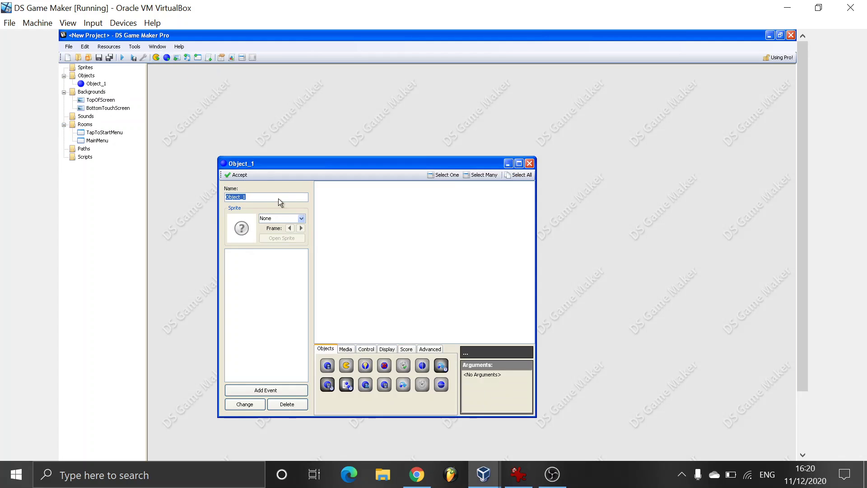
key(BackSpace)
text(TapToStart)
click(273, 390)
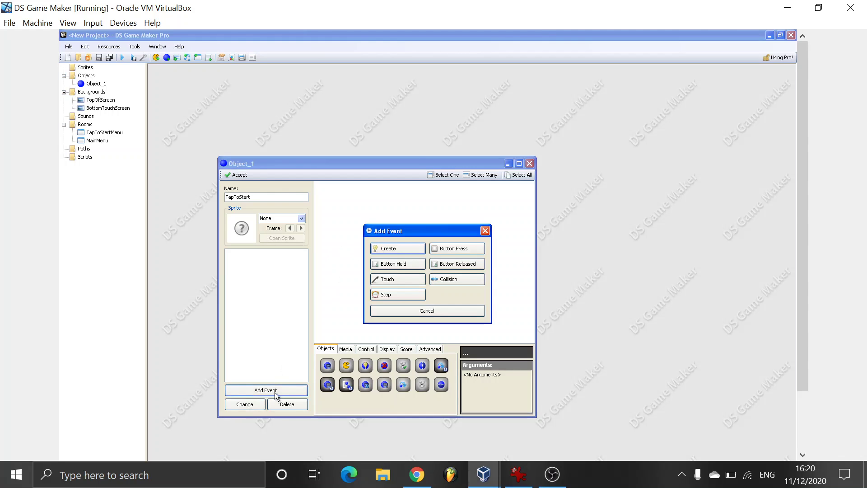
click(396, 294)
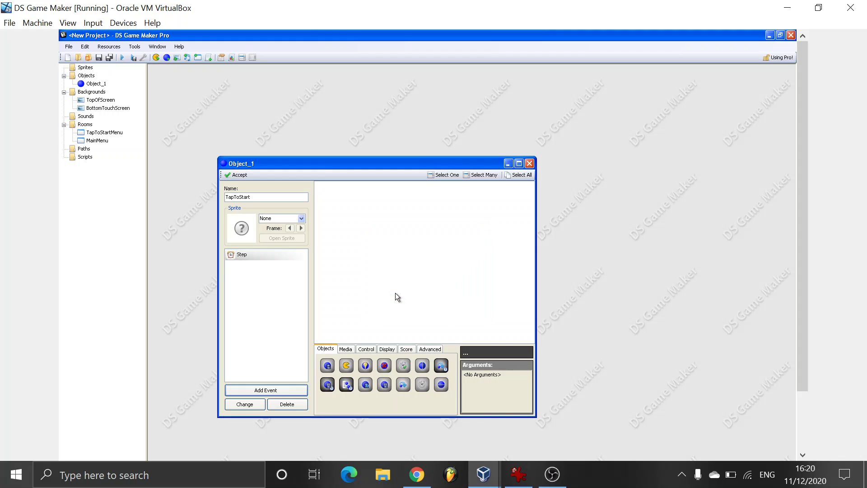
Fill the Step event with If Stylus Pressed, Start Block, Go to Next Room, End Block, and accept
click(369, 349)
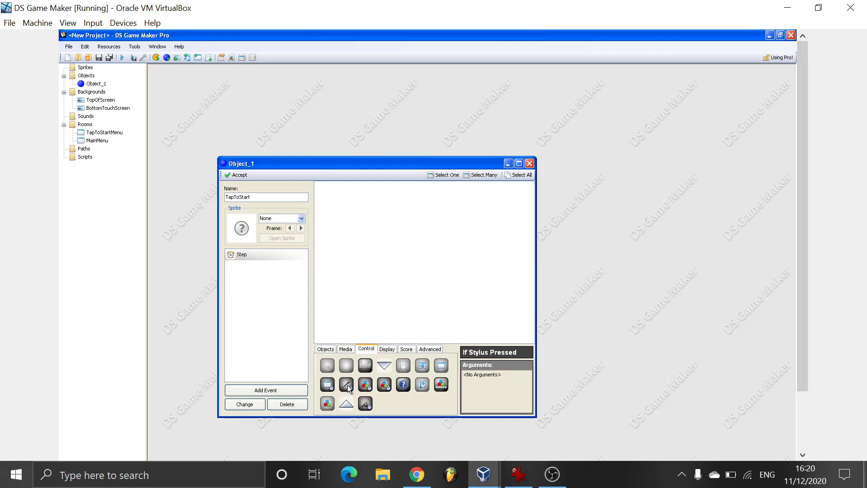
drag(349, 389, 347, 189)
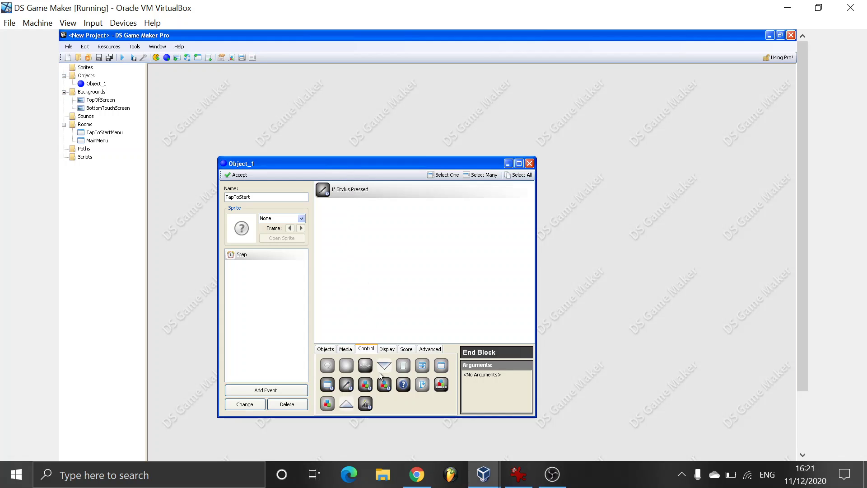
drag(346, 402, 387, 208)
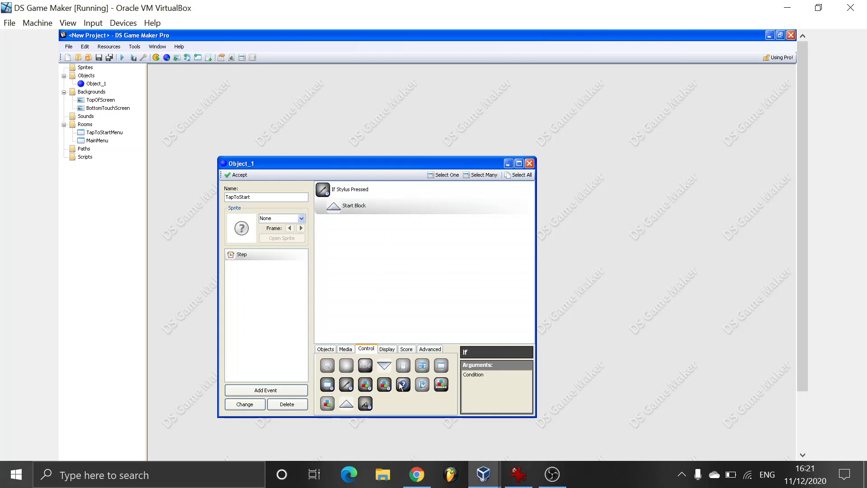
drag(424, 365, 378, 227)
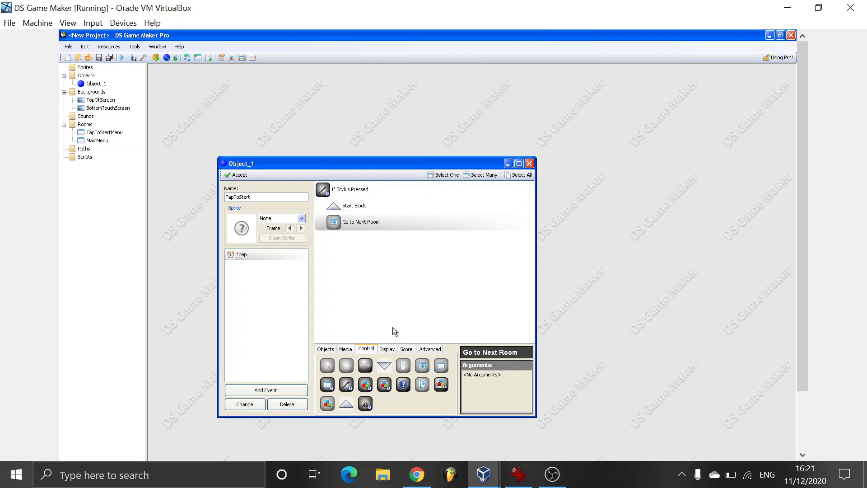
drag(385, 366, 365, 244)
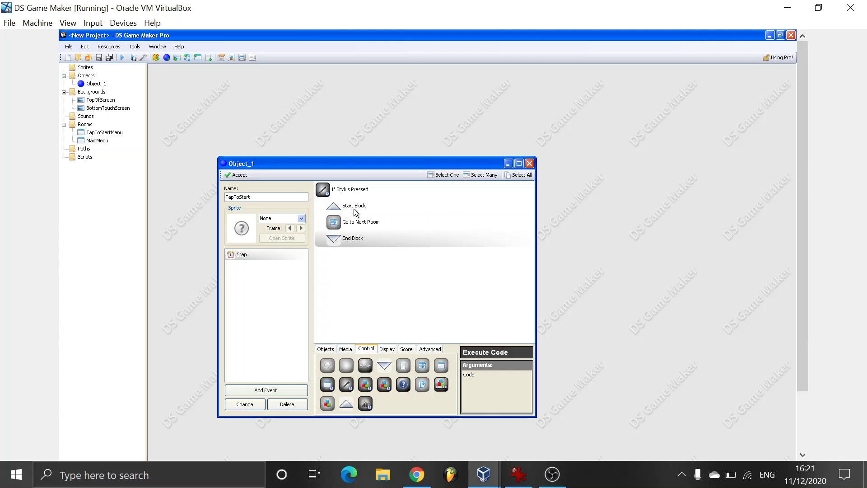
click(239, 175)
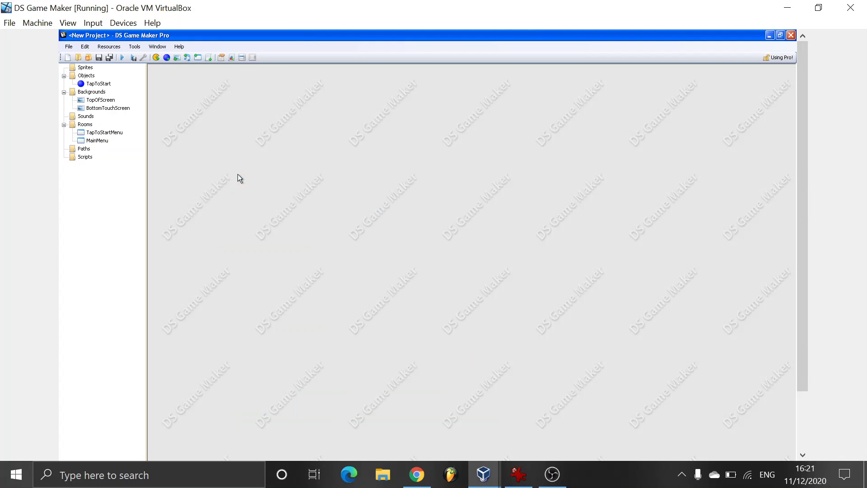
Place a TapToStart instance at 16, 160 on TapToStartMenu's bottom screen and accept
double_click(108, 133)
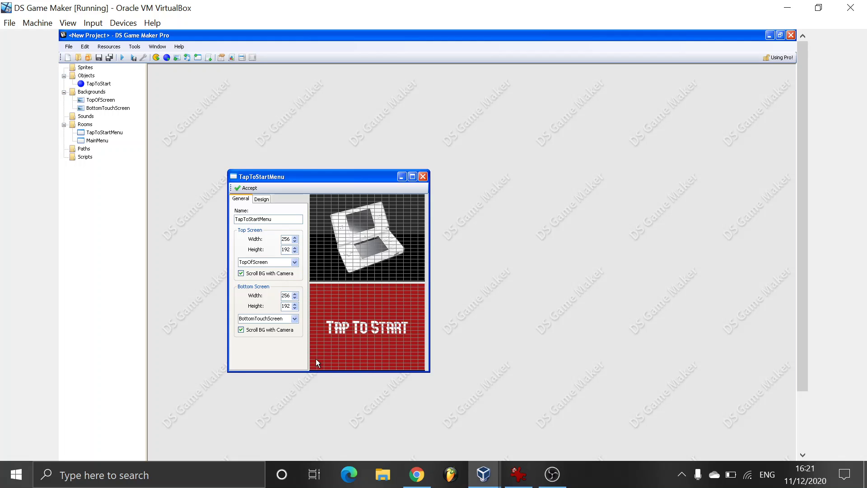
click(261, 201)
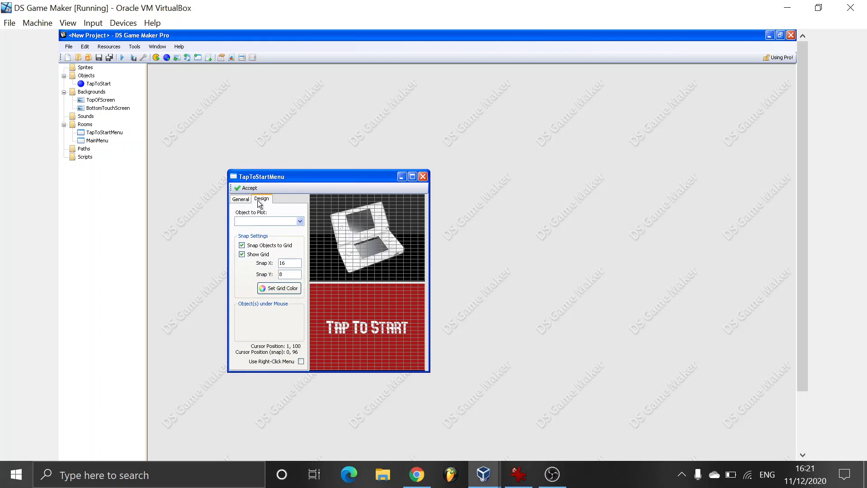
click(300, 221)
click(297, 229)
click(318, 362)
click(318, 357)
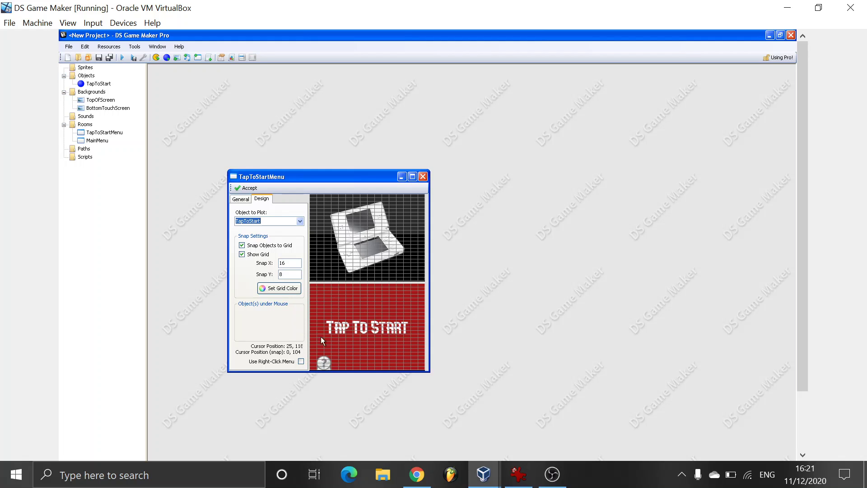
click(245, 189)
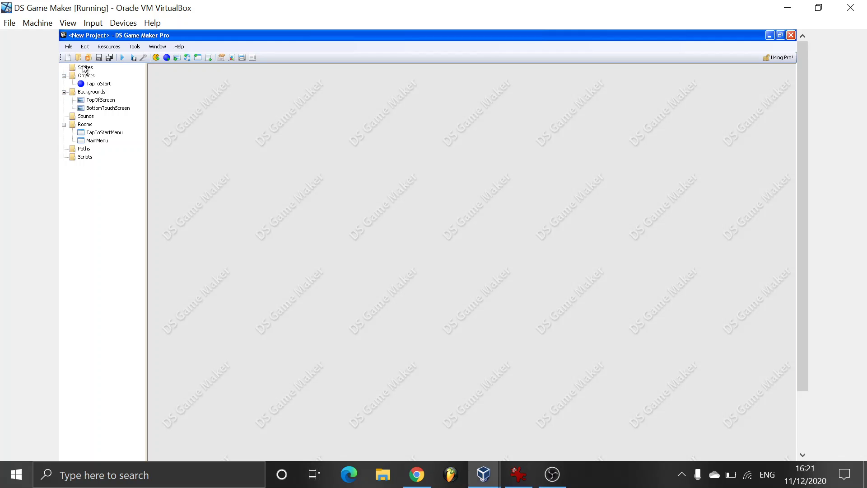
click(125, 62)
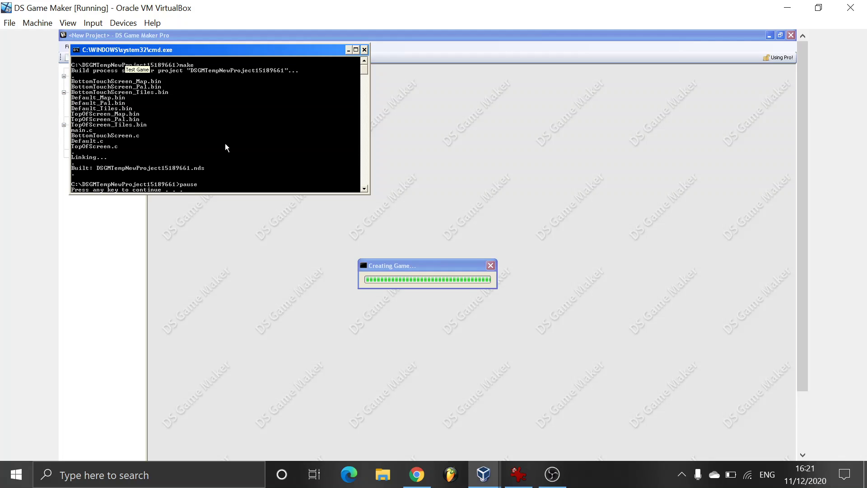
key(Return)
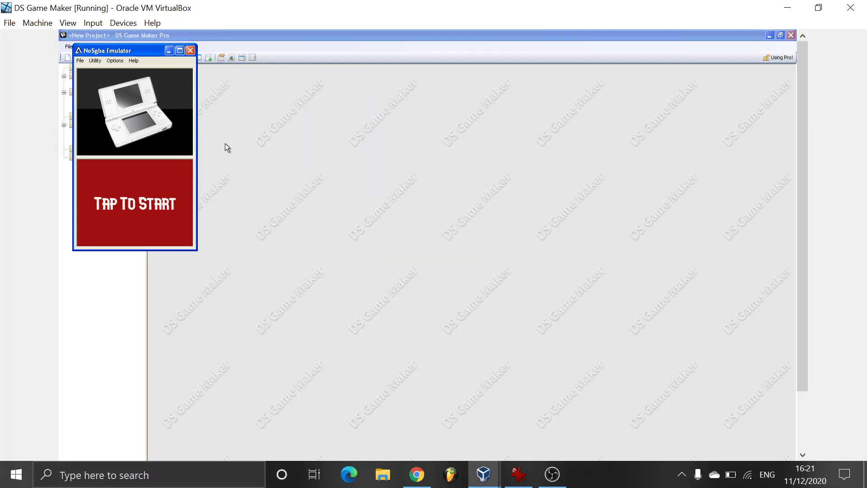
click(126, 193)
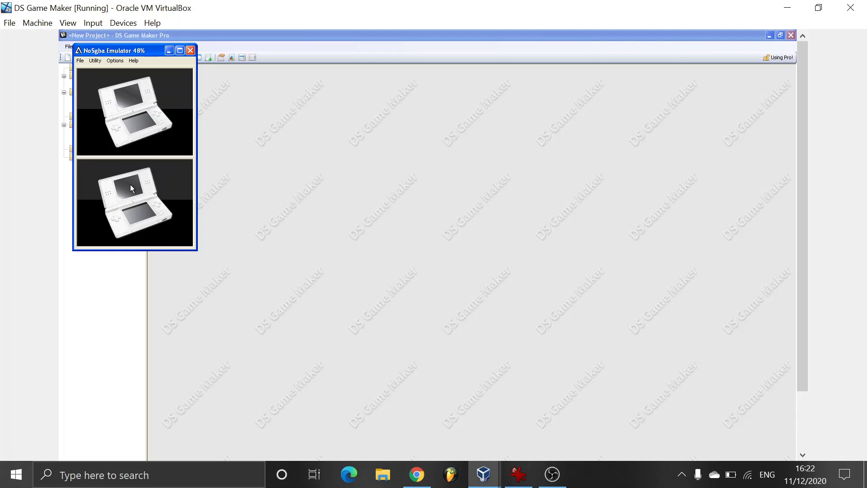
click(190, 50)
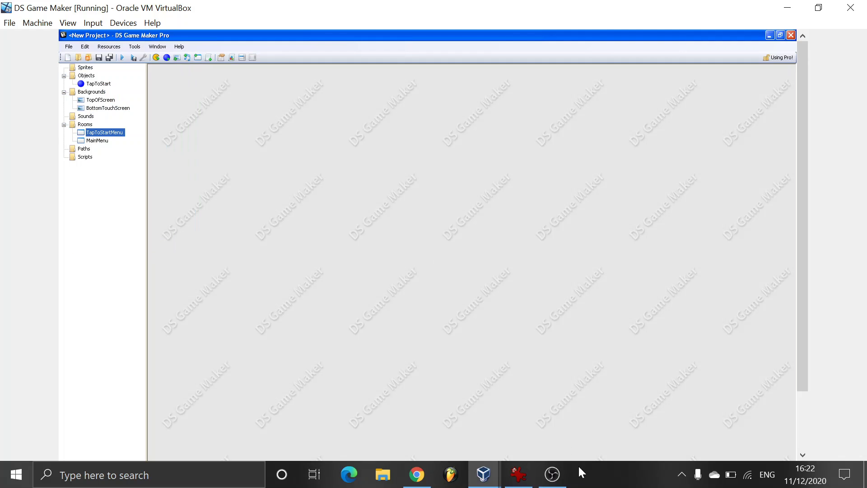
mouse_move(558, 478)
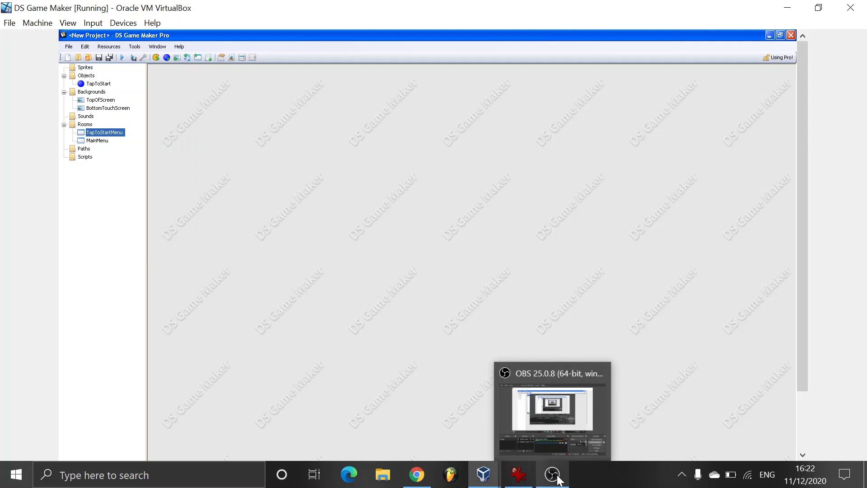